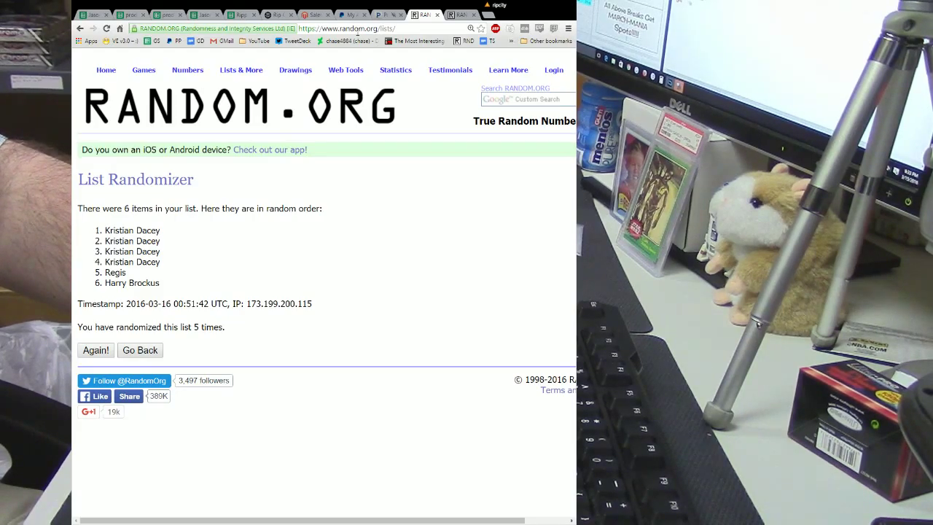
# Switch to the Google Sheets tab holding the team and name list
pyautogui.click(93, 14)
# Print the selected team and name list from Google Sheets using the Selection print setting
pyautogui.hotkey('ctrl', 'p')
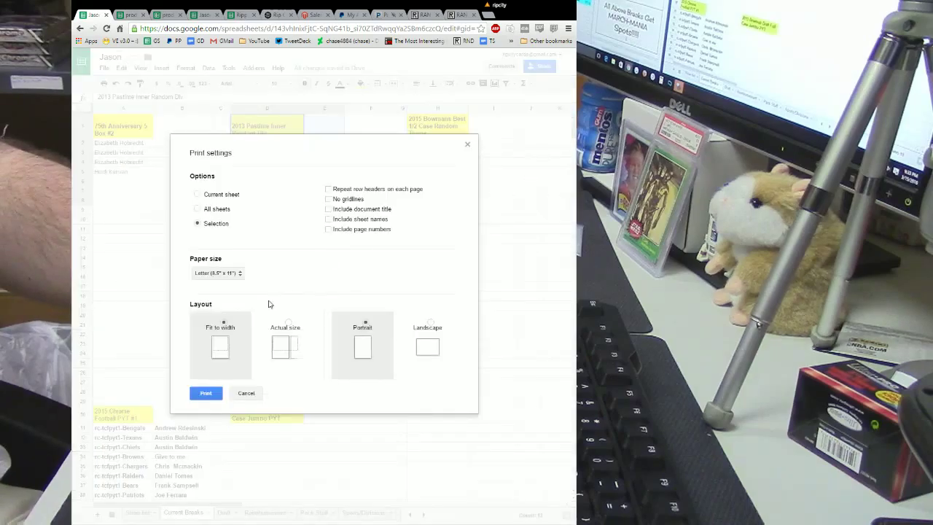
pyautogui.click(207, 393)
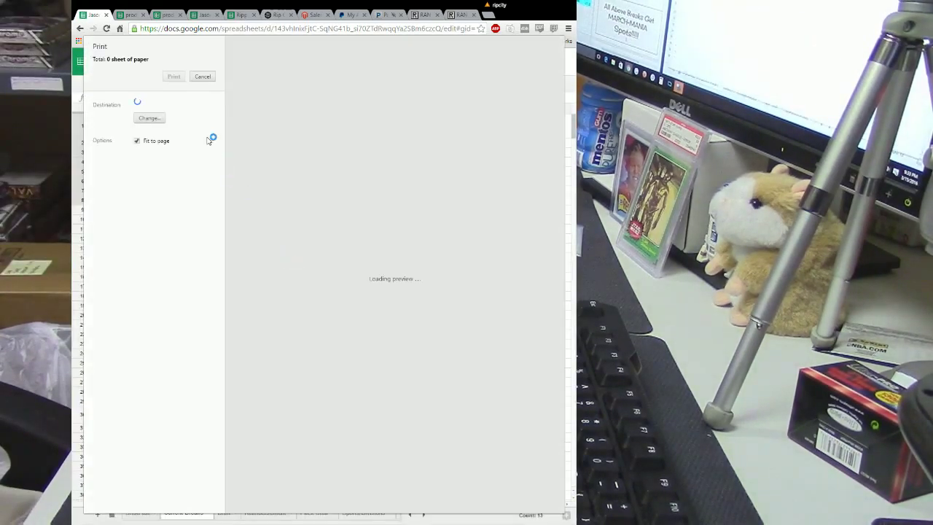
pyautogui.click(203, 77)
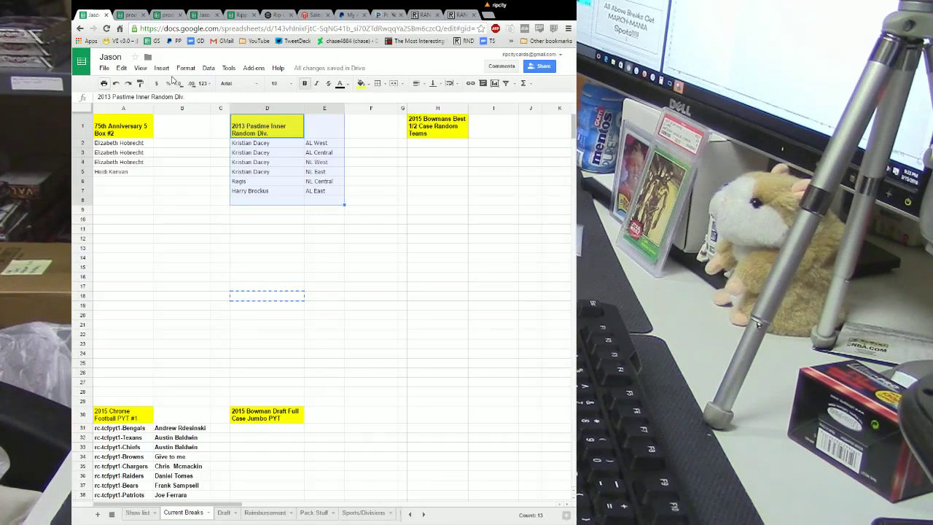
pyautogui.click(426, 15)
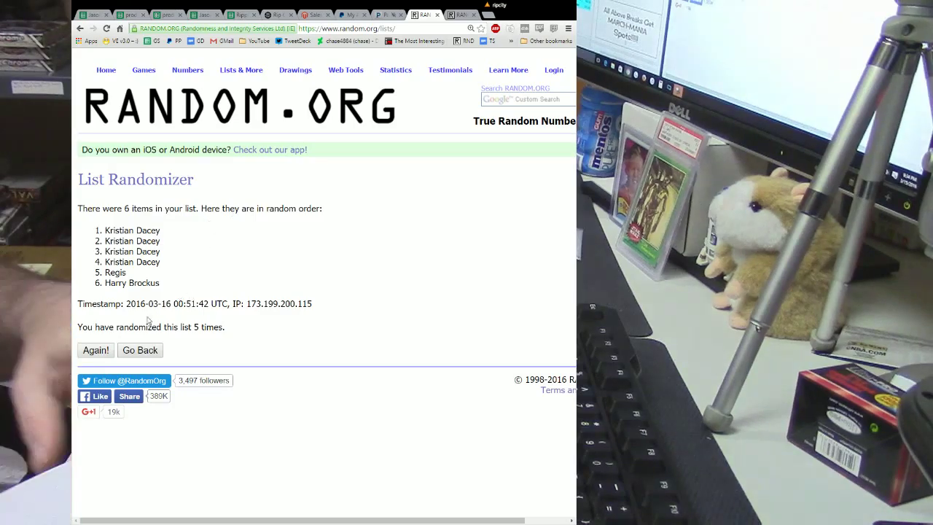
# Randomize the six-name list a sixth time with Again!
pyautogui.click(95, 350)
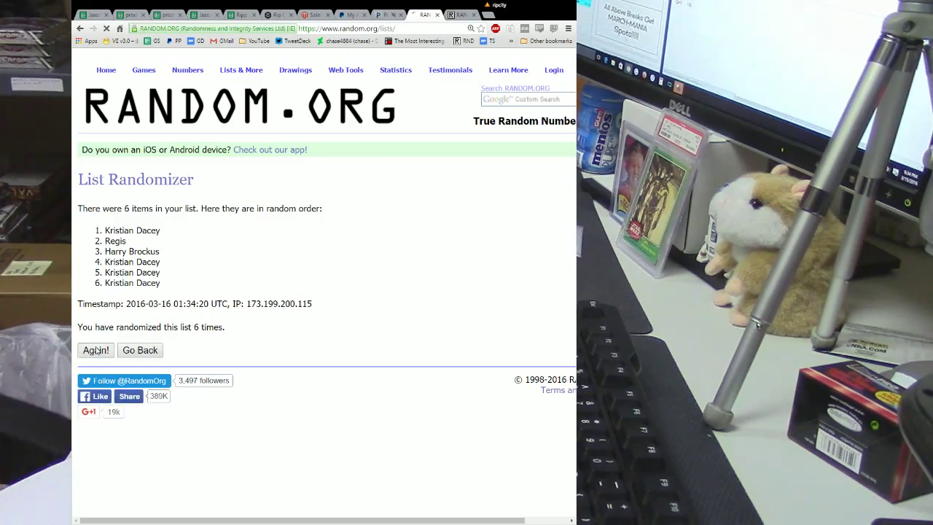
# Re-randomize the six-name list four more times, bringing the count to 10
pyautogui.click(95, 351)
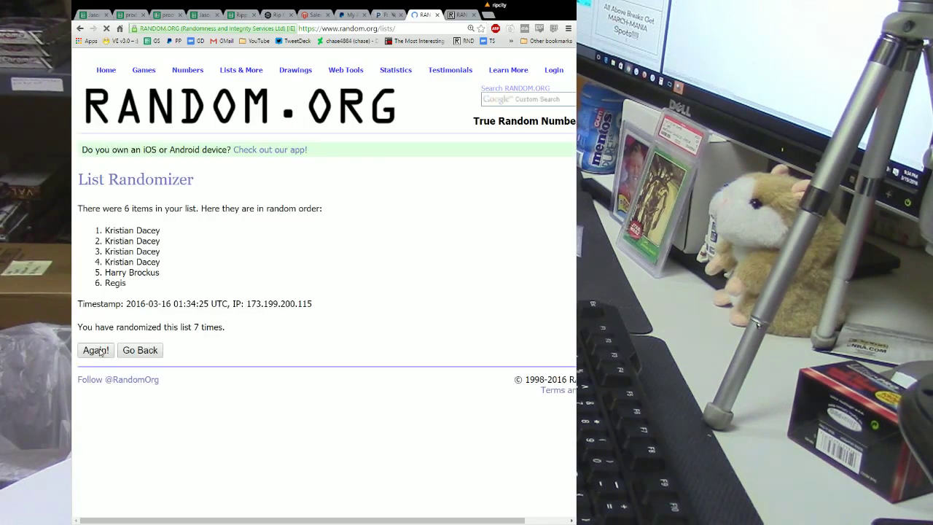
pyautogui.click(99, 353)
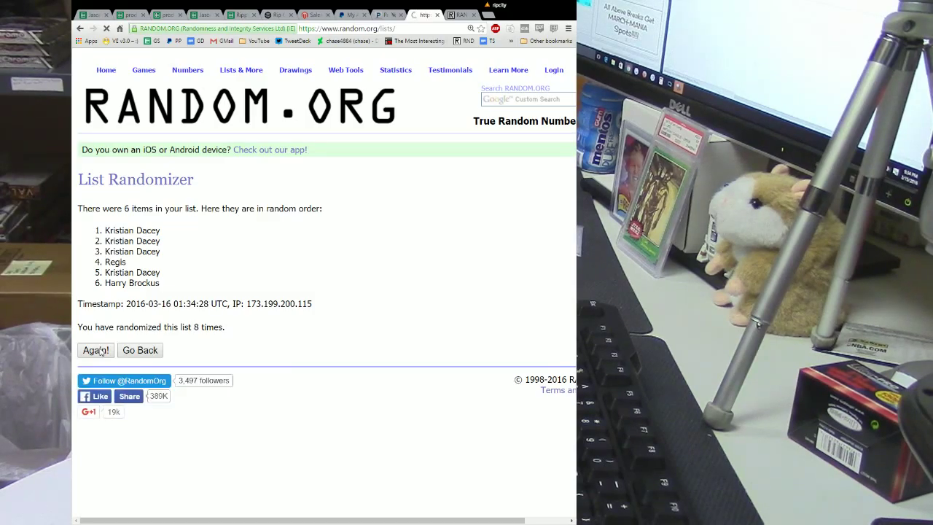
pyautogui.click(100, 353)
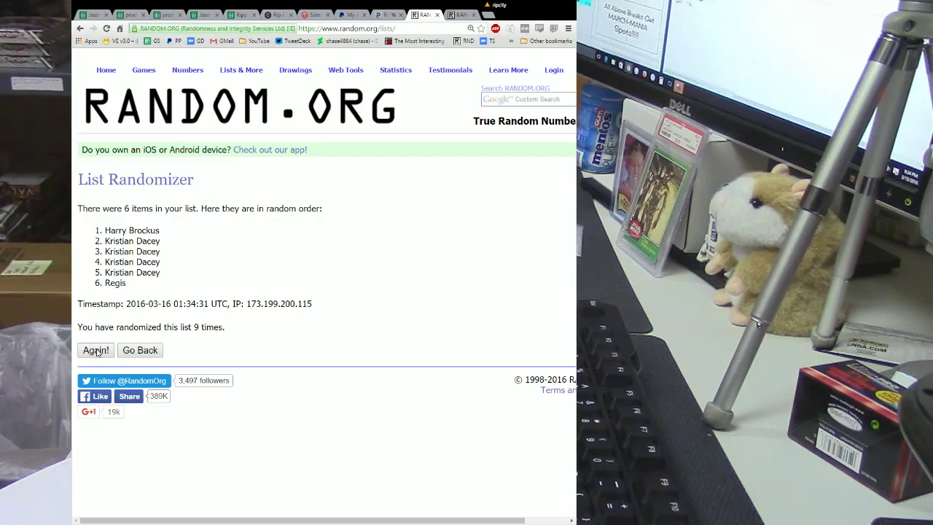
pyautogui.click(100, 353)
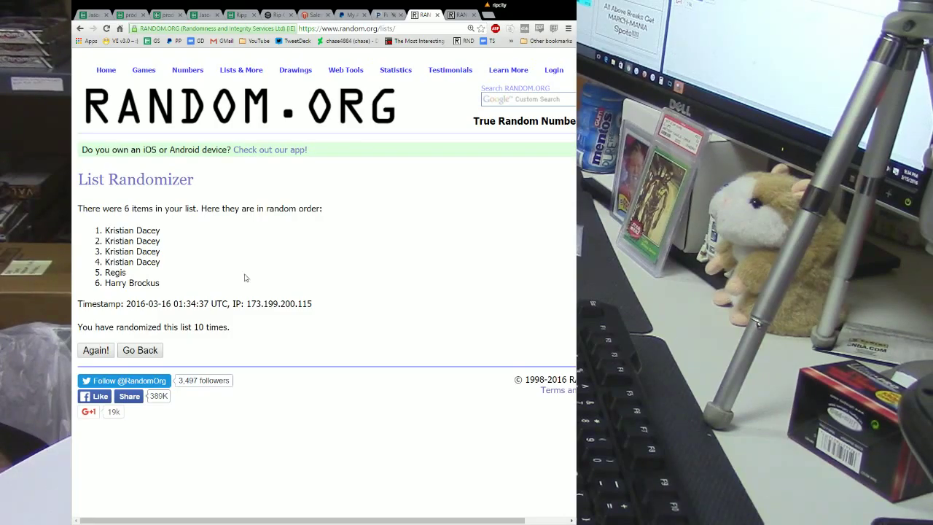
# Re-randomize the six-name list four more times until the count reads 15
pyautogui.click(102, 353)
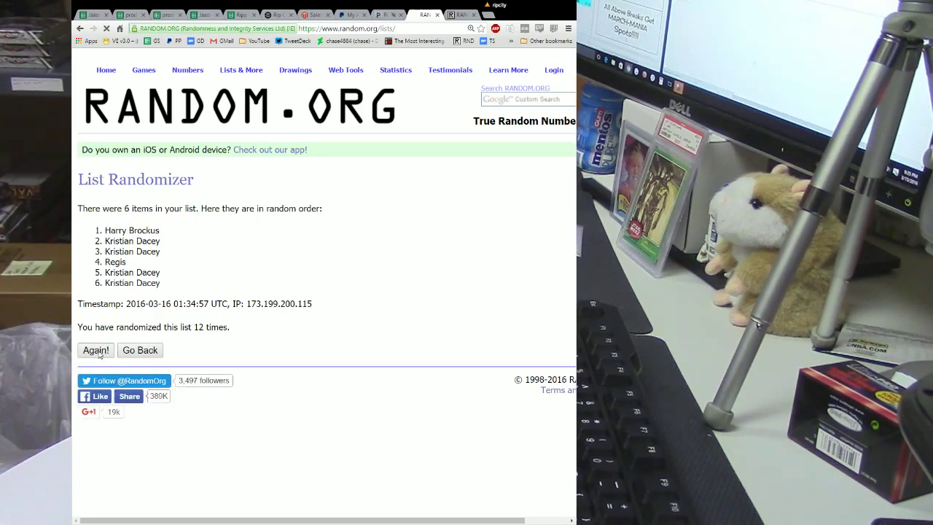
pyautogui.click(101, 354)
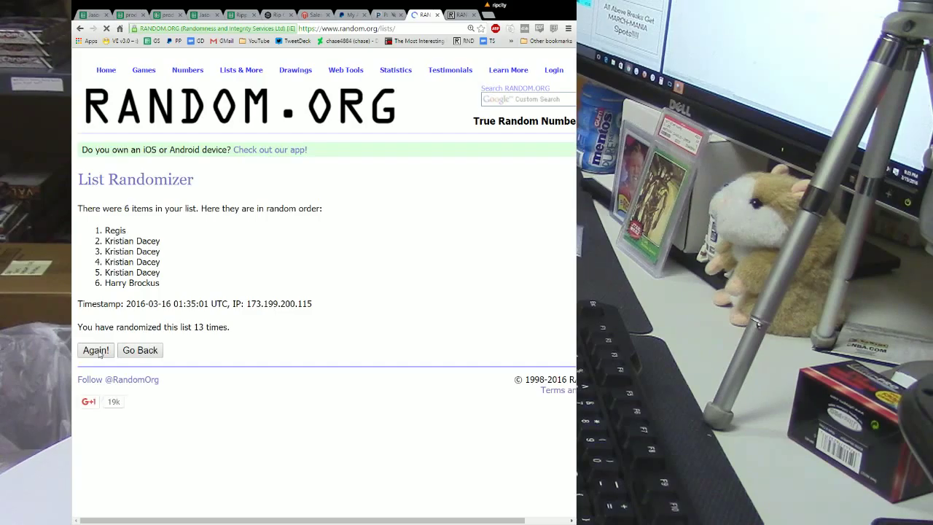
pyautogui.click(101, 354)
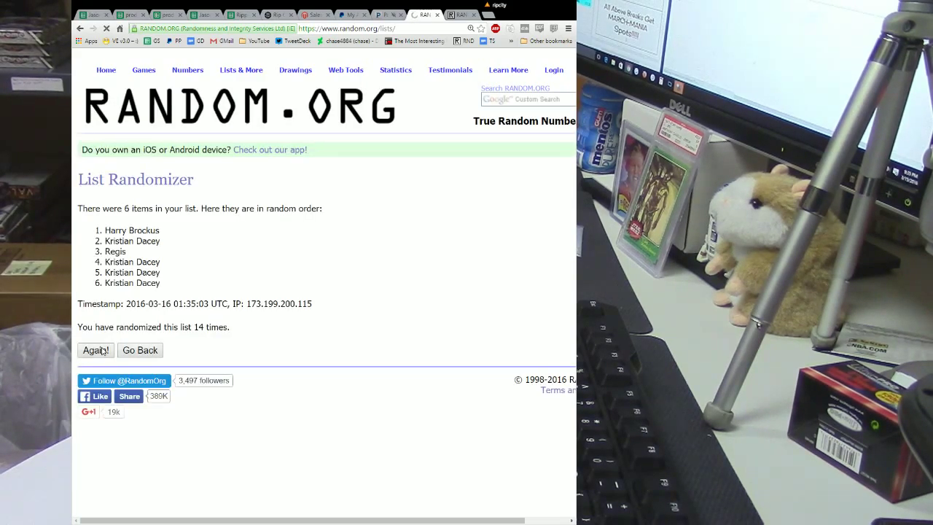
pyautogui.click(102, 354)
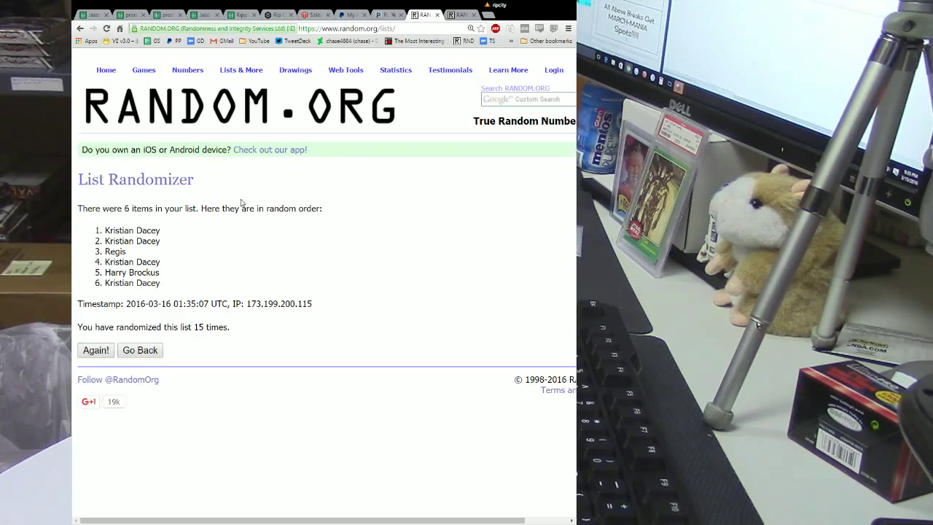